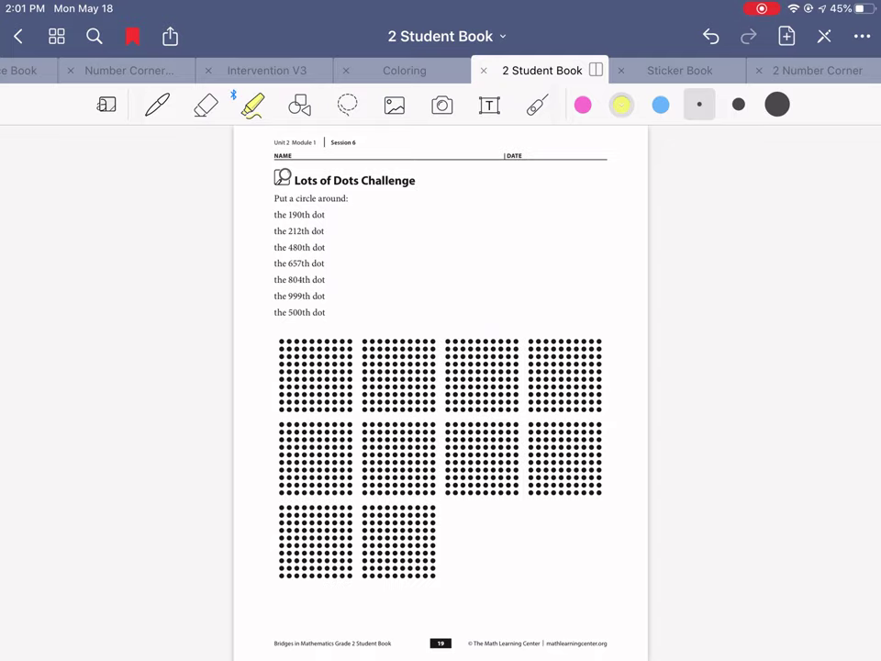
Step: Circle the first three dots in blue pen and number them 1, 2 and 3
{"action": "scroll", "coordinate": [440, 386], "scroll_direction": "left", "scroll_amount": 5}
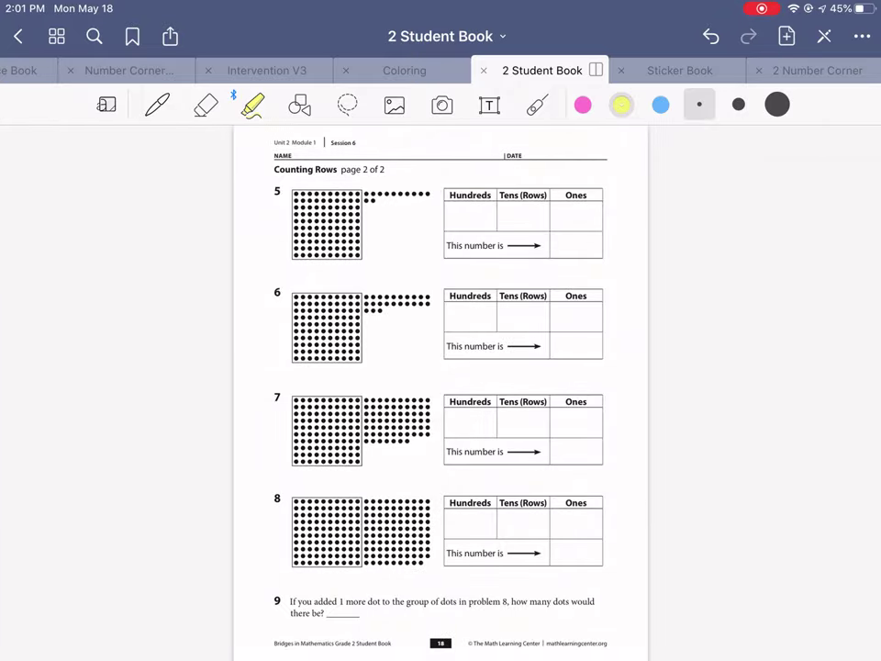
{"action": "scroll", "coordinate": [441, 385], "scroll_direction": "left", "scroll_amount": 5}
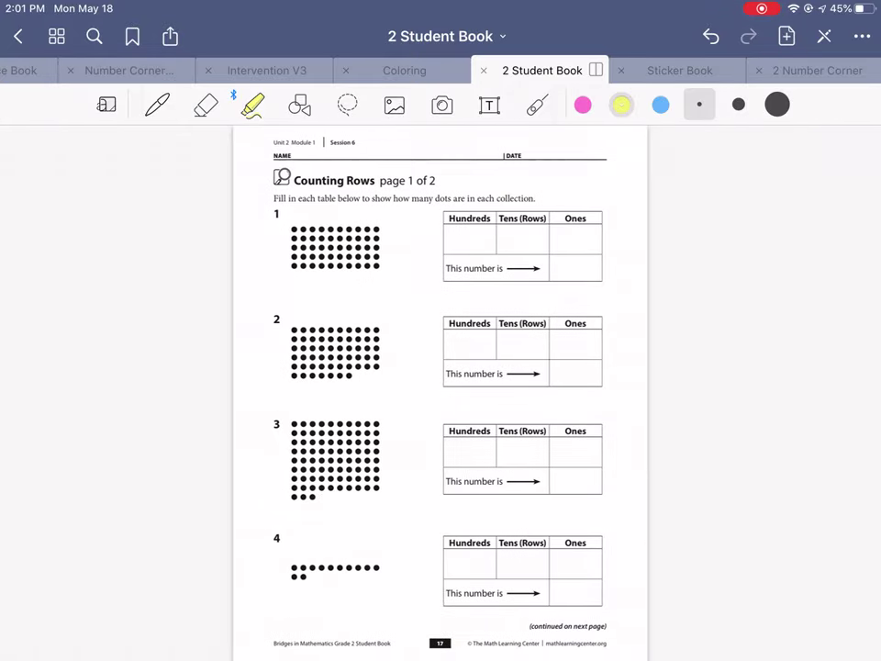
{"action": "scroll", "coordinate": [440, 385], "scroll_direction": "right", "scroll_amount": 5}
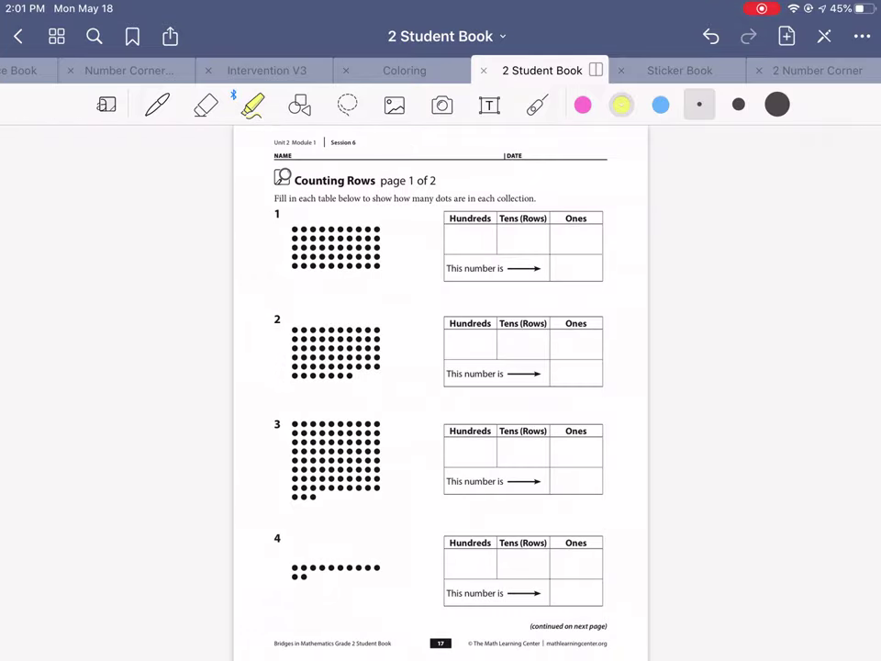
{"action": "scroll", "coordinate": [440, 385], "scroll_direction": "right", "scroll_amount": 5}
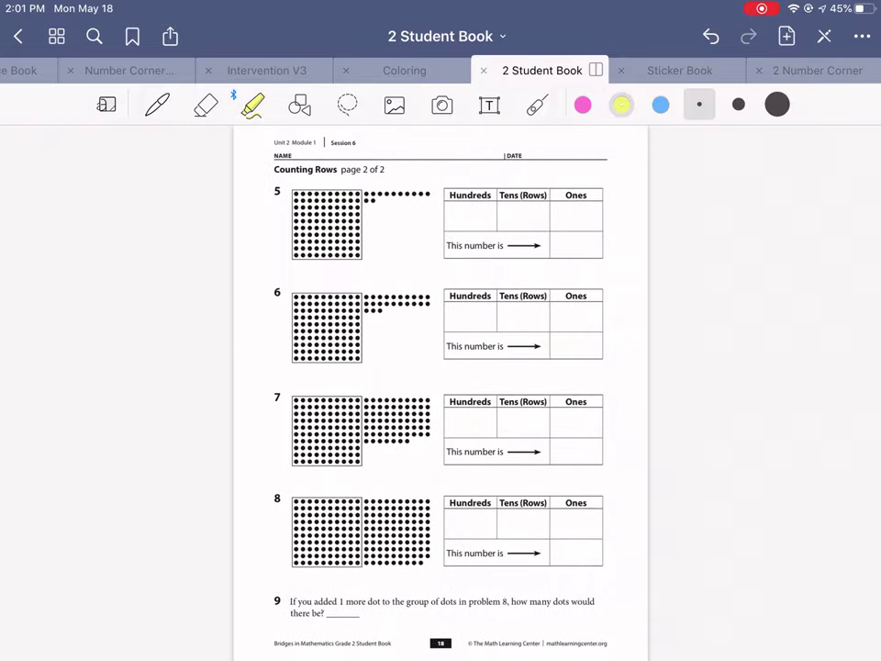
{"action": "scroll", "coordinate": [440, 385], "scroll_direction": "right", "scroll_amount": 5}
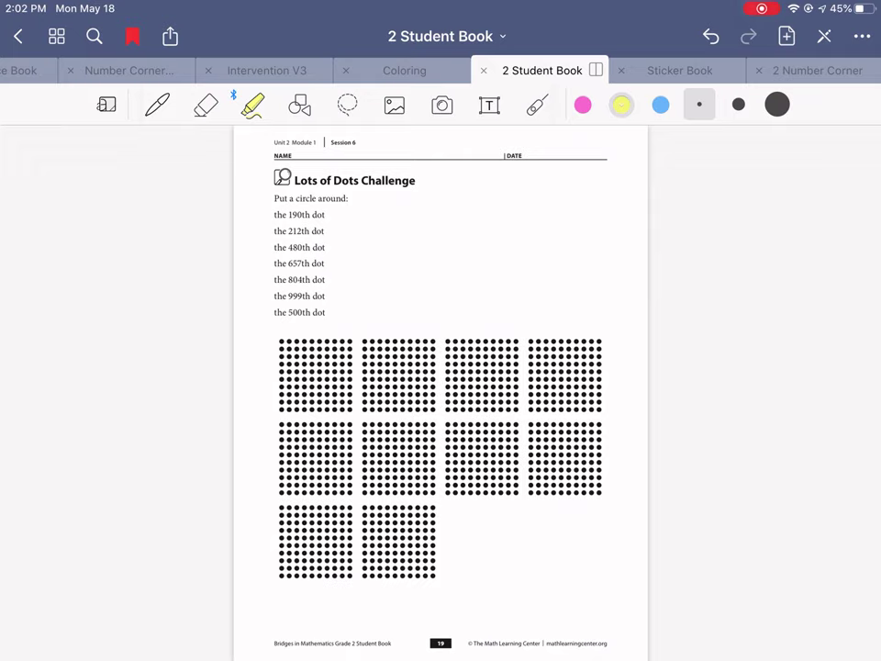
{"action": "left_click", "coordinate": [157, 103]}
{"action": "scroll", "coordinate": [286, 343], "scroll_direction": "up", "scroll_amount": 10}
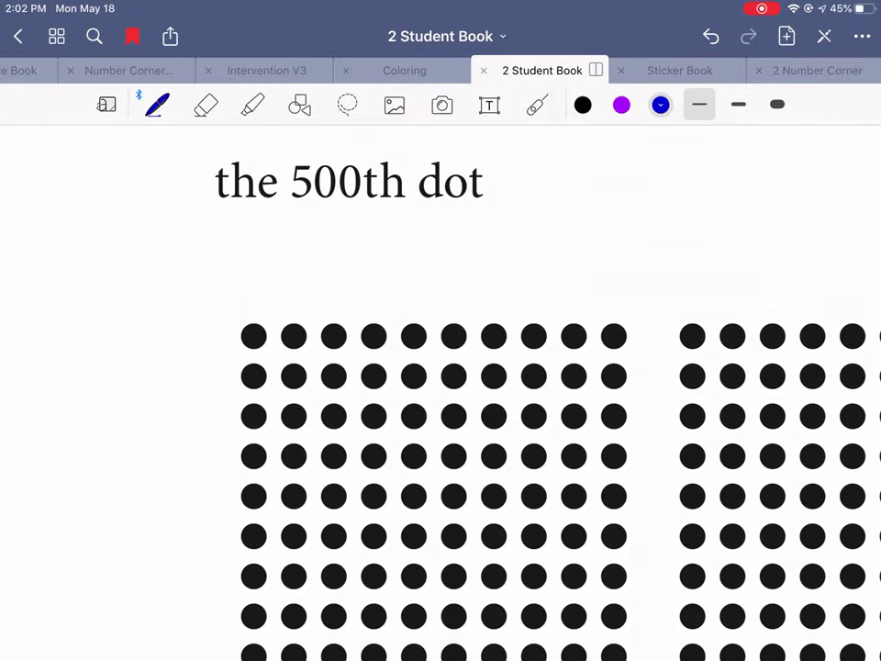
{"action": "left_click_drag", "start_coordinate": [253, 312], "coordinate": [248, 312]}
{"action": "mouse_move", "coordinate": [254, 264]}
{"action": "left_mouse_down"}
{"action": "mouse_move", "coordinate": [257, 293]}
{"action": "mouse_move", "coordinate": [286, 314]}
{"action": "mouse_move", "coordinate": [303, 311]}
{"action": "left_mouse_up"}
{"action": "mouse_move", "coordinate": [289, 266]}
{"action": "left_mouse_down"}
{"action": "mouse_move", "coordinate": [315, 292]}
{"action": "mouse_move", "coordinate": [323, 354]}
{"action": "mouse_move", "coordinate": [333, 315]}
{"action": "left_mouse_up"}
{"action": "mouse_move", "coordinate": [325, 265]}
{"action": "left_mouse_down"}
{"action": "mouse_move", "coordinate": [337, 264]}
{"action": "mouse_move", "coordinate": [326, 296]}
{"action": "left_mouse_up"}
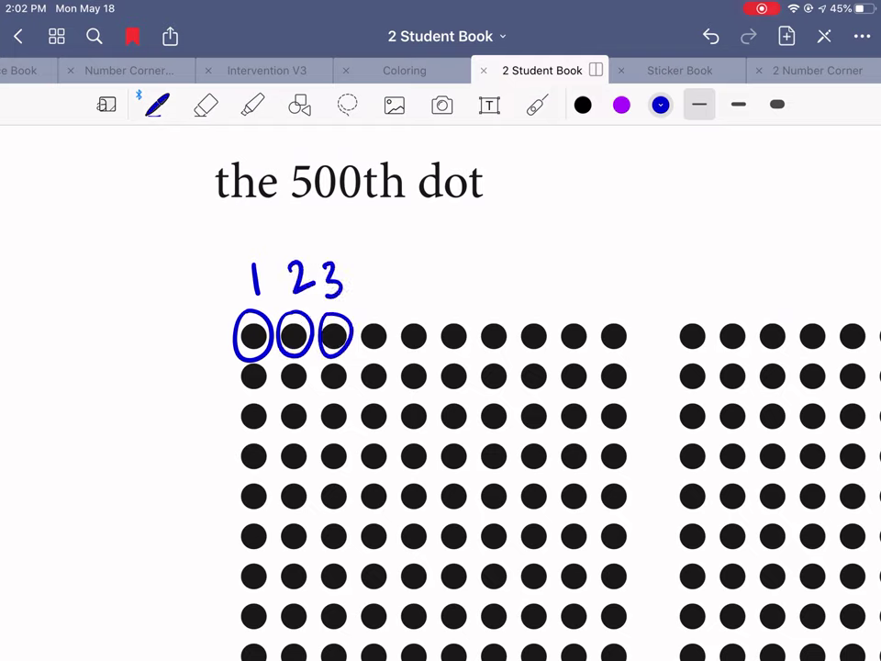
Step: Circle the sixth dot of the fifth row and highlight the first four dot rows in yellow
{"action": "mouse_move", "coordinate": [463, 476]}
{"action": "left_mouse_down"}
{"action": "mouse_move", "coordinate": [433, 485]}
{"action": "mouse_move", "coordinate": [459, 473]}
{"action": "left_mouse_up"}
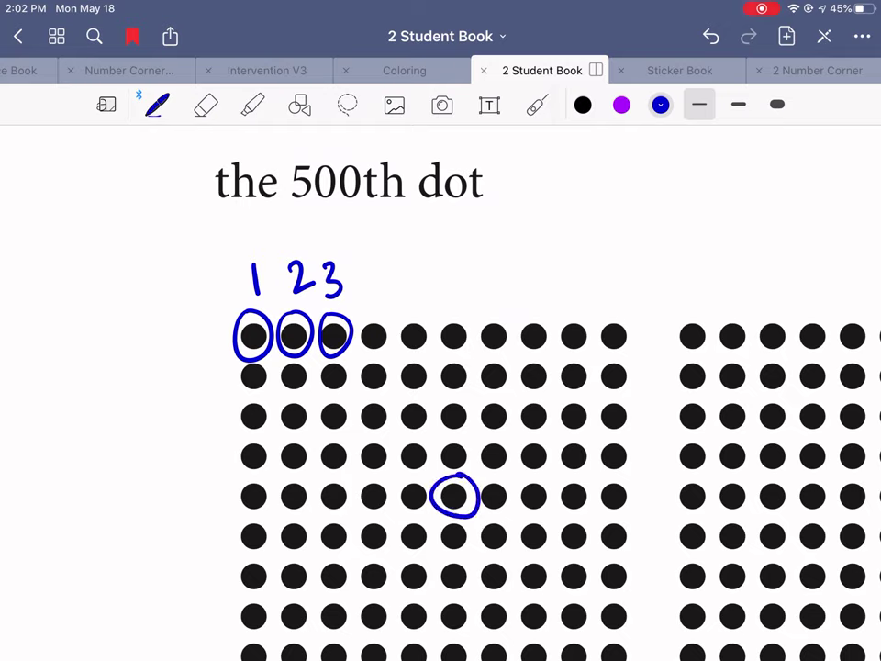
{"action": "left_click", "coordinate": [252, 105]}
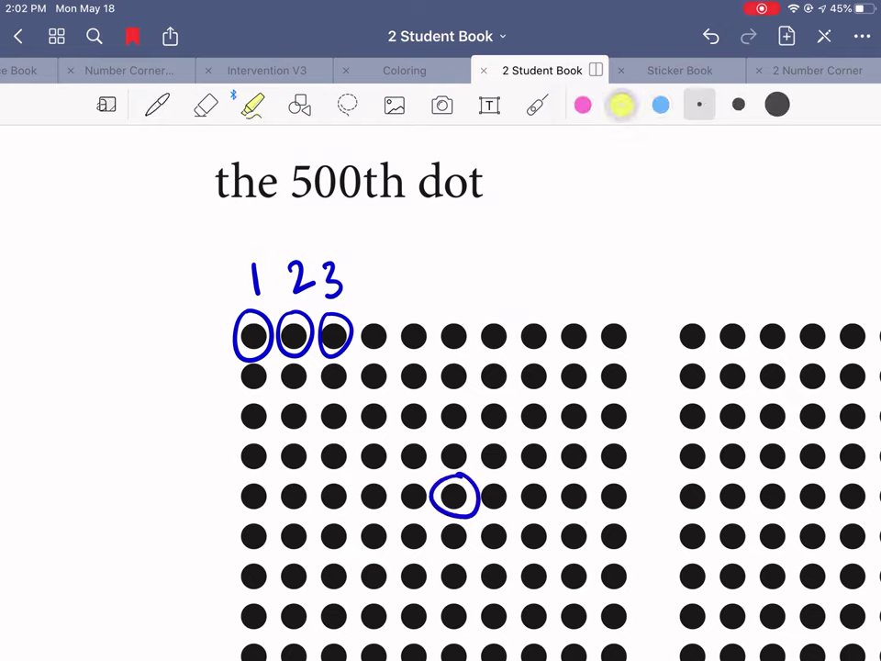
{"action": "left_click_drag", "start_coordinate": [240, 336], "coordinate": [611, 339]}
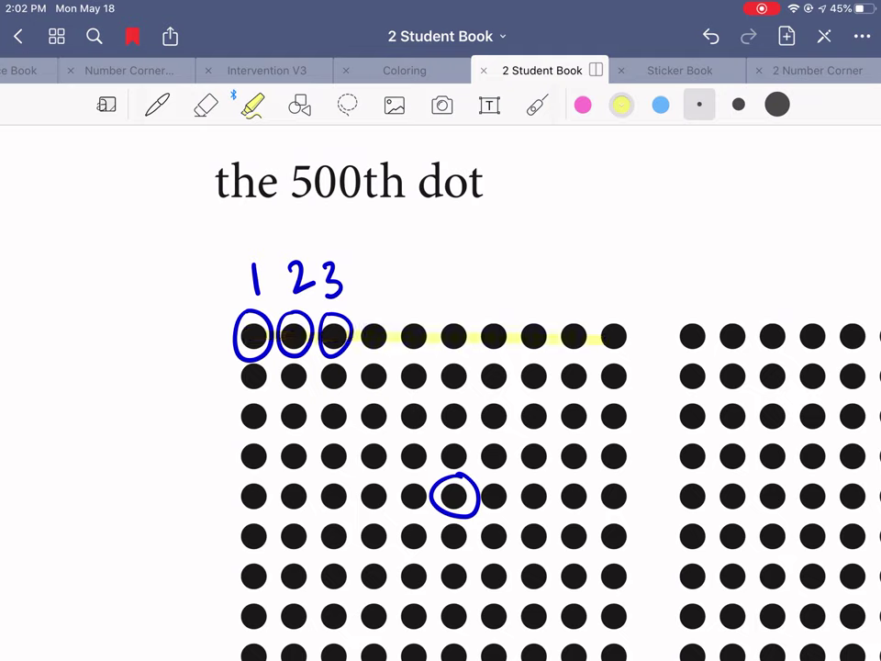
{"action": "left_click_drag", "start_coordinate": [246, 376], "coordinate": [606, 376]}
{"action": "left_click_drag", "start_coordinate": [254, 416], "coordinate": [606, 416]}
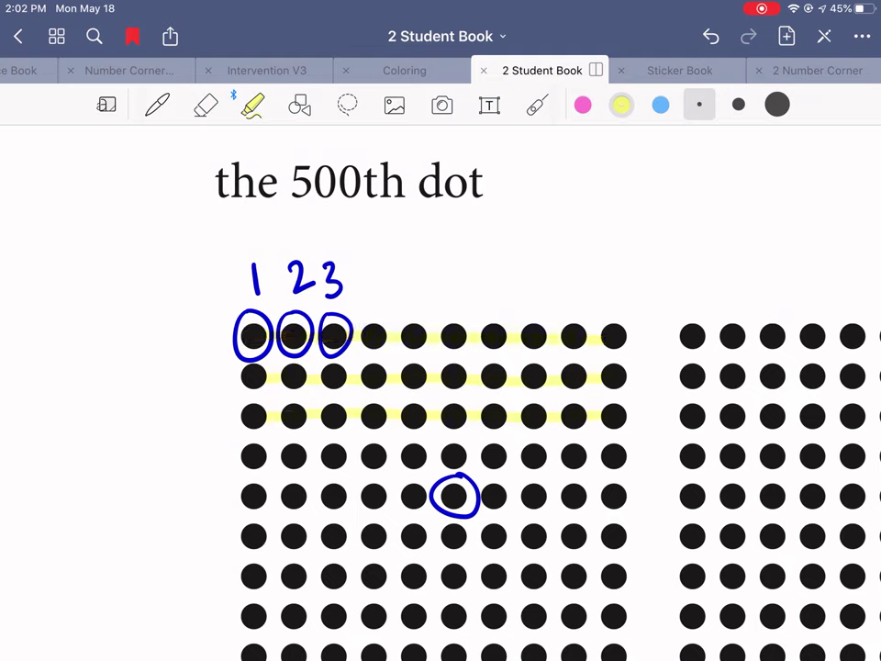
{"action": "left_click_drag", "start_coordinate": [254, 456], "coordinate": [603, 451]}
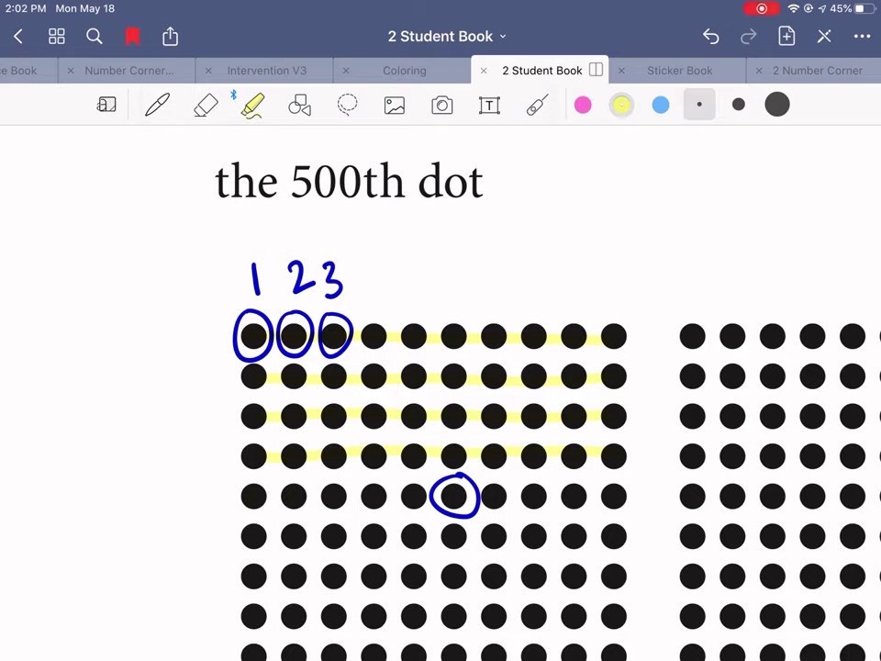
{"action": "left_click_drag", "start_coordinate": [442, 505], "coordinate": [464, 487]}
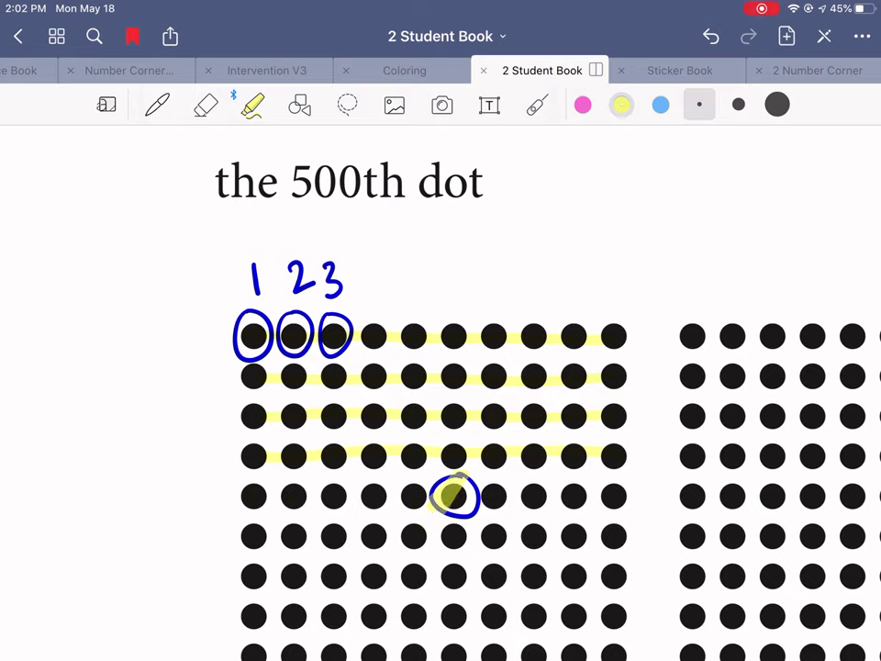
Step: Draw a blue line from the circled dot and label it 46
{"action": "left_click", "coordinate": [157, 104]}
{"action": "left_click_drag", "start_coordinate": [510, 206], "coordinate": [519, 250]}
{"action": "left_click_drag", "start_coordinate": [551, 209], "coordinate": [468, 479]}
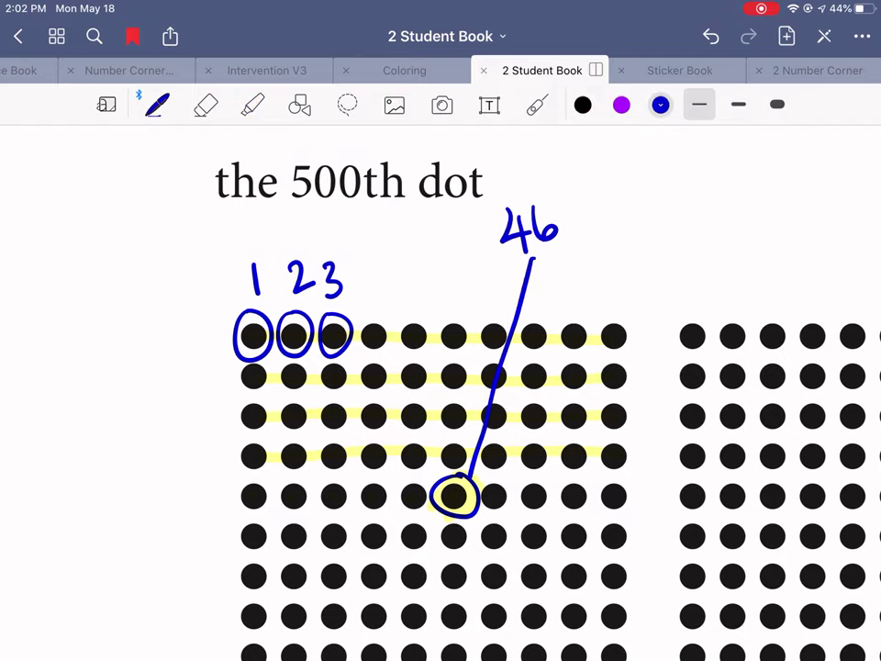
{"action": "scroll", "coordinate": [440, 394], "scroll_direction": "down", "scroll_amount": 5}
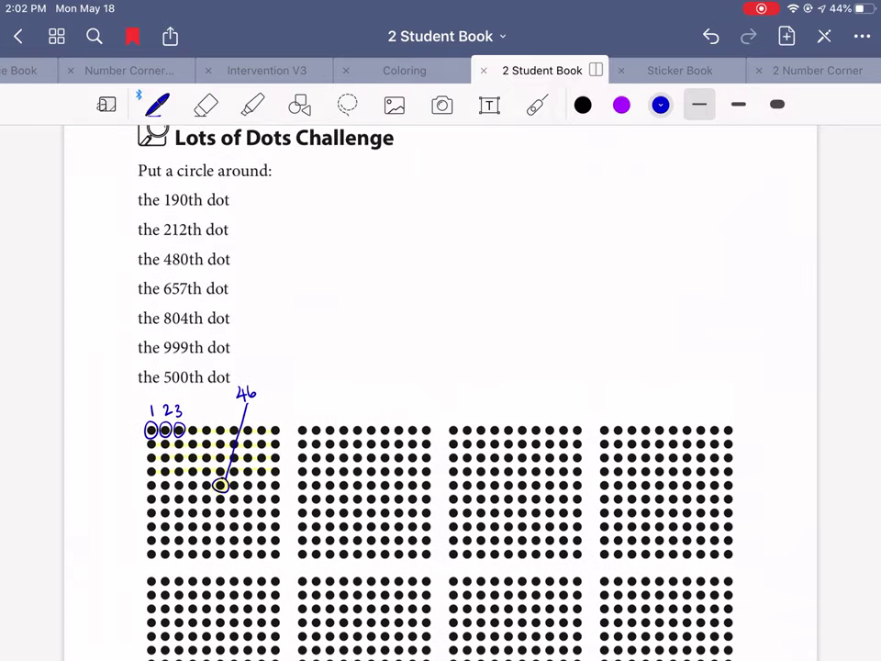
Step: Clear all handwriting from the page and circle '190th' in the first instruction line
{"action": "left_click", "coordinate": [861, 35]}
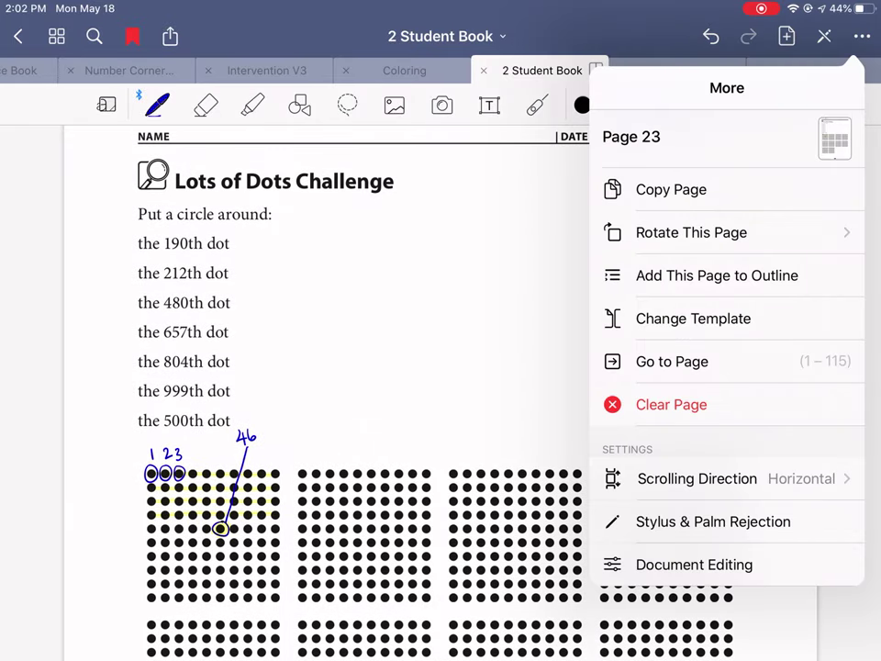
{"action": "left_click", "coordinate": [671, 403]}
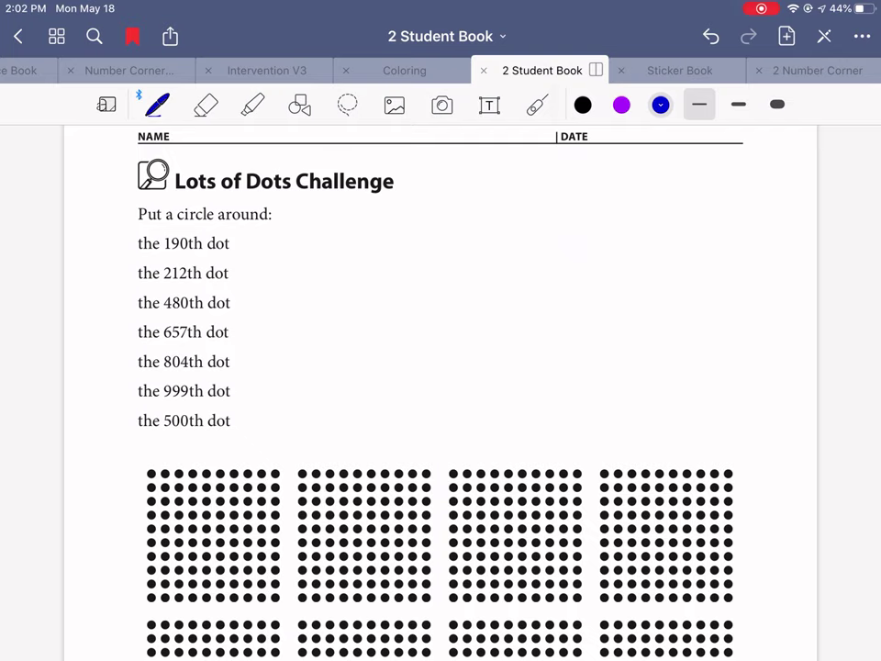
{"action": "mouse_move", "coordinate": [156, 246]}
{"action": "left_mouse_down"}
{"action": "mouse_move", "coordinate": [191, 231]}
{"action": "mouse_move", "coordinate": [160, 253]}
{"action": "left_mouse_up"}
{"action": "scroll", "coordinate": [440, 367], "scroll_direction": "down", "scroll_amount": 2}
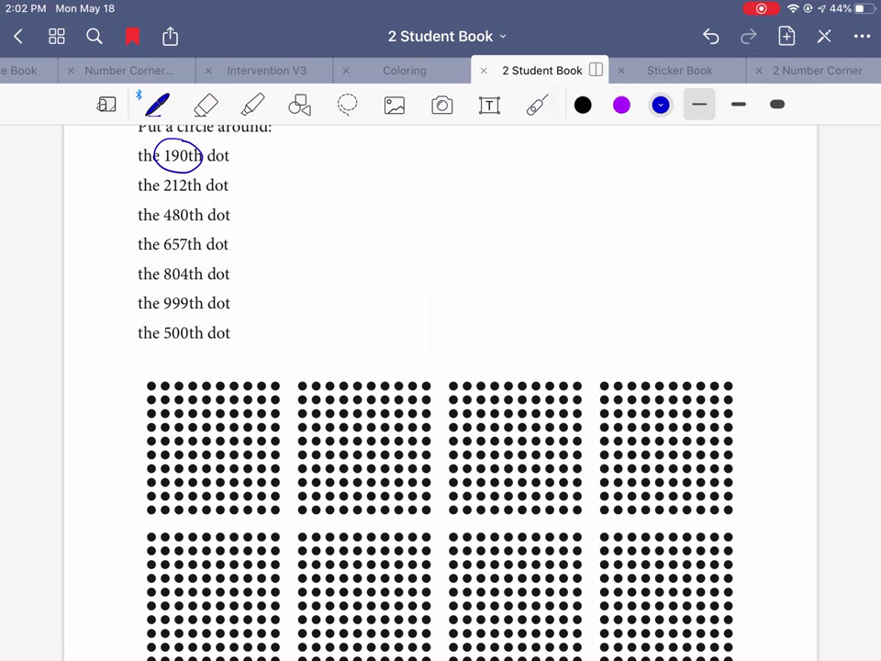
Step: Circle the 190th dot and label it with a line, undoing a stray stroke
{"action": "mouse_move", "coordinate": [230, 367]}
{"action": "left_mouse_down"}
{"action": "mouse_move", "coordinate": [150, 506]}
{"action": "mouse_move", "coordinate": [222, 368]}
{"action": "left_mouse_up"}
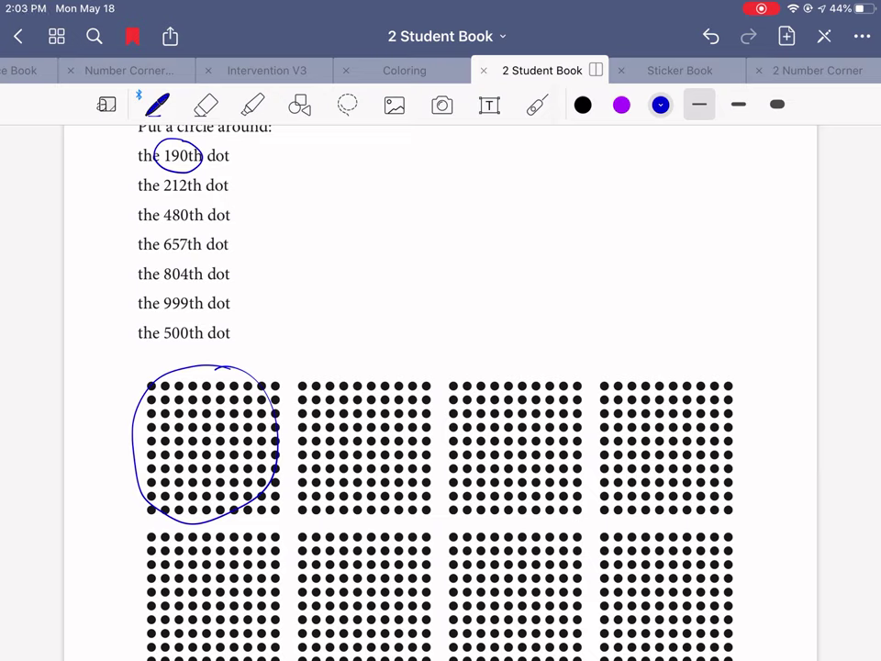
{"action": "mouse_move", "coordinate": [435, 360]}
{"action": "left_mouse_down"}
{"action": "mouse_move", "coordinate": [423, 404]}
{"action": "mouse_move", "coordinate": [428, 489]}
{"action": "mouse_move", "coordinate": [459, 336]}
{"action": "mouse_move", "coordinate": [474, 328]}
{"action": "left_mouse_up"}
{"action": "key", "text": "ctrl+z"}
{"action": "mouse_move", "coordinate": [490, 301]}
{"action": "left_mouse_down"}
{"action": "mouse_move", "coordinate": [489, 322]}
{"action": "mouse_move", "coordinate": [492, 296]}
{"action": "left_mouse_up"}
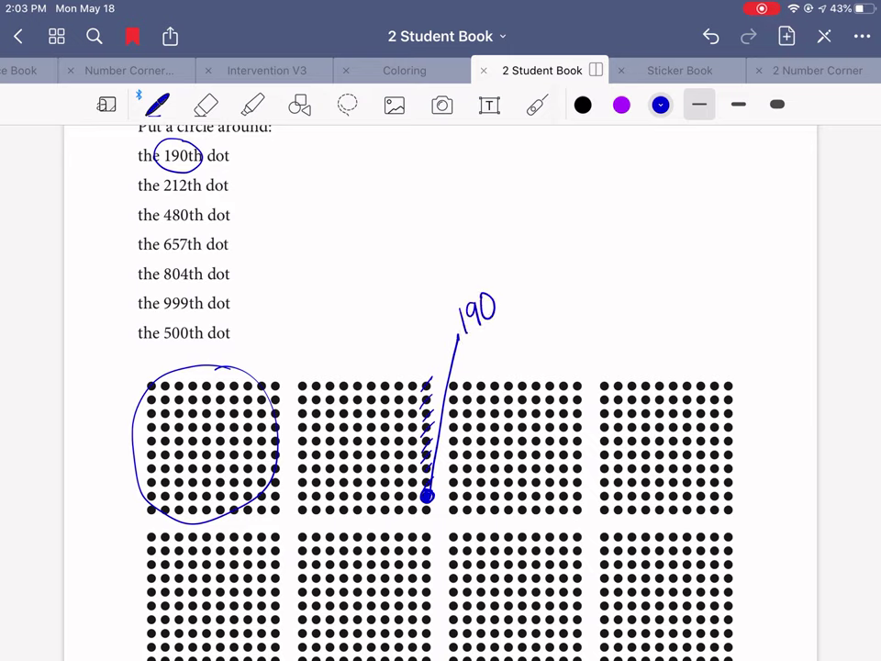
Step: Erase the large circle around the first grid and the tally marks, then return to the blue pen
{"action": "left_click", "coordinate": [206, 104]}
{"action": "mouse_move", "coordinate": [147, 395]}
{"action": "left_mouse_down"}
{"action": "mouse_move", "coordinate": [269, 403]}
{"action": "mouse_move", "coordinate": [243, 496]}
{"action": "left_mouse_up"}
{"action": "left_click_drag", "start_coordinate": [425, 378], "coordinate": [411, 455]}
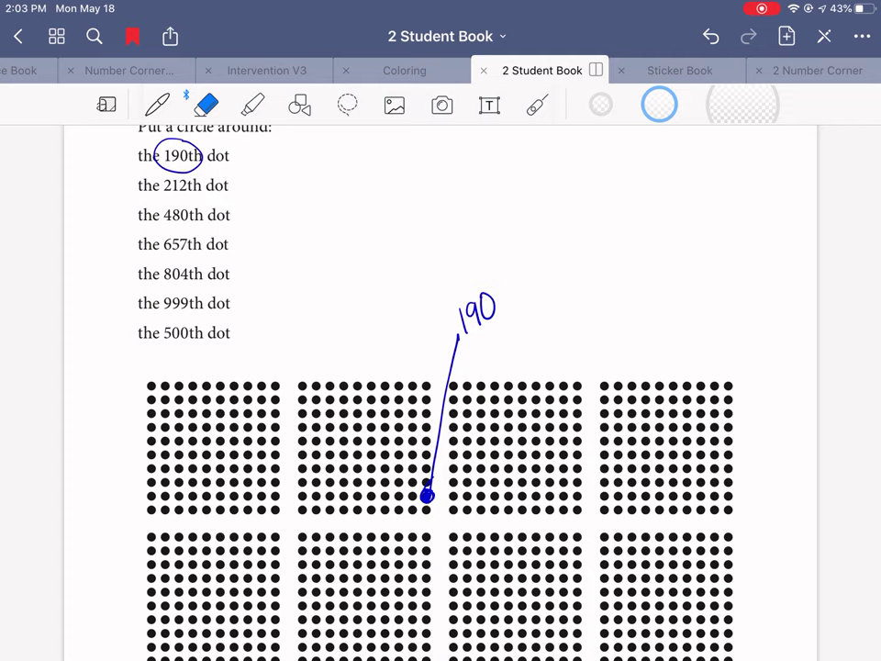
{"action": "left_click", "coordinate": [157, 104]}
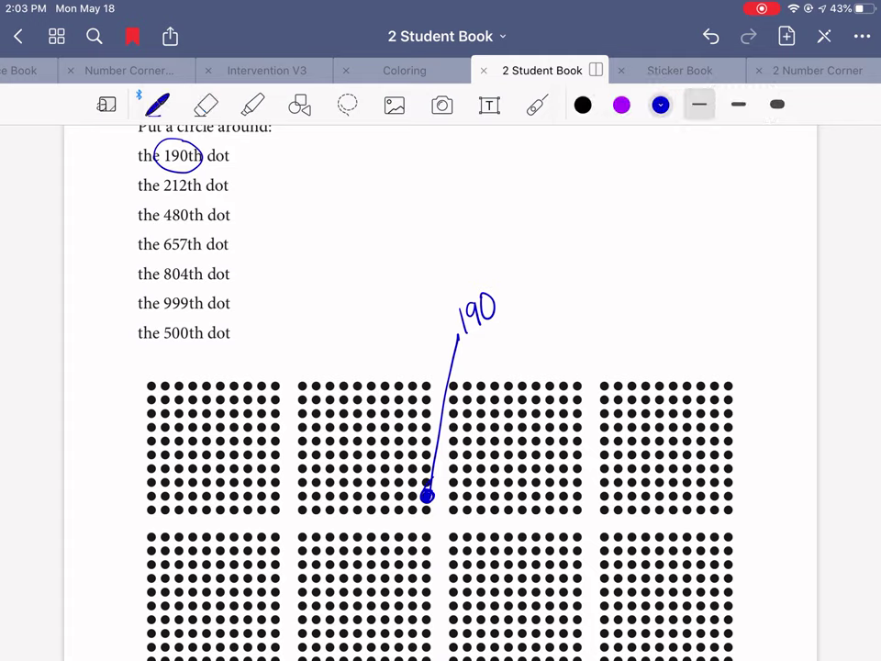
Step: Circle '212th' in the list, then try yellow highlighting across the grids and undo it
{"action": "mouse_move", "coordinate": [230, 174]}
{"action": "left_mouse_down"}
{"action": "mouse_move", "coordinate": [166, 197]}
{"action": "mouse_move", "coordinate": [250, 182]}
{"action": "left_mouse_up"}
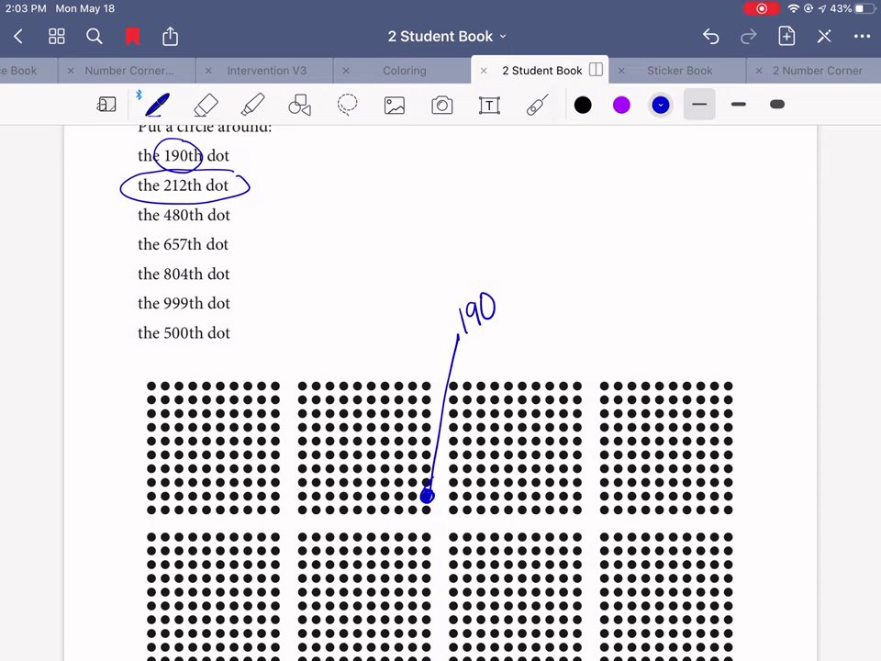
{"action": "left_click", "coordinate": [253, 104]}
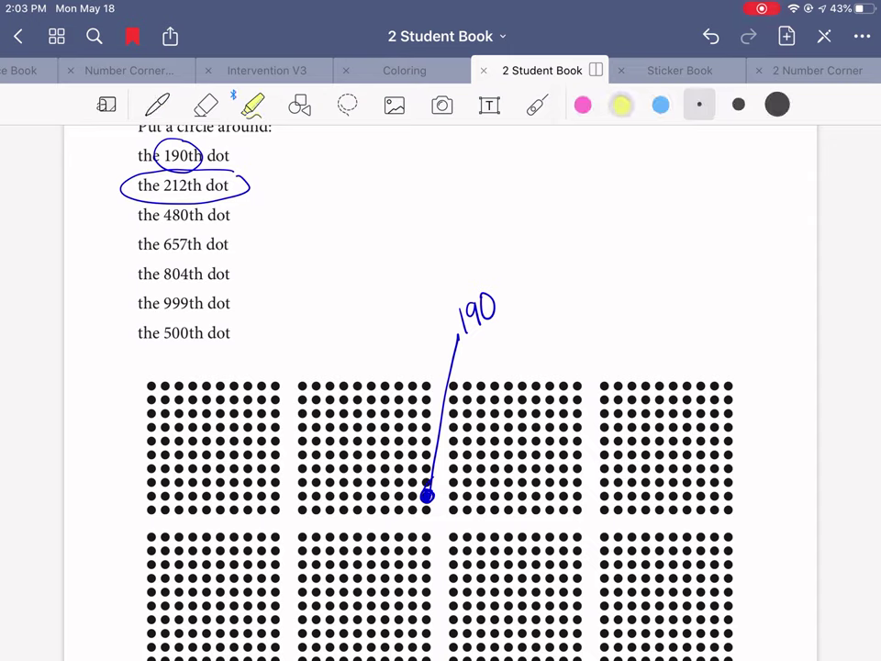
{"action": "mouse_move", "coordinate": [161, 433]}
{"action": "left_mouse_down"}
{"action": "mouse_move", "coordinate": [198, 404]}
{"action": "mouse_move", "coordinate": [273, 396]}
{"action": "left_mouse_up"}
{"action": "left_click_drag", "start_coordinate": [317, 433], "coordinate": [347, 385]}
{"action": "mouse_move", "coordinate": [307, 454]}
{"action": "left_mouse_down"}
{"action": "mouse_move", "coordinate": [362, 393]}
{"action": "mouse_move", "coordinate": [349, 501]}
{"action": "left_mouse_up"}
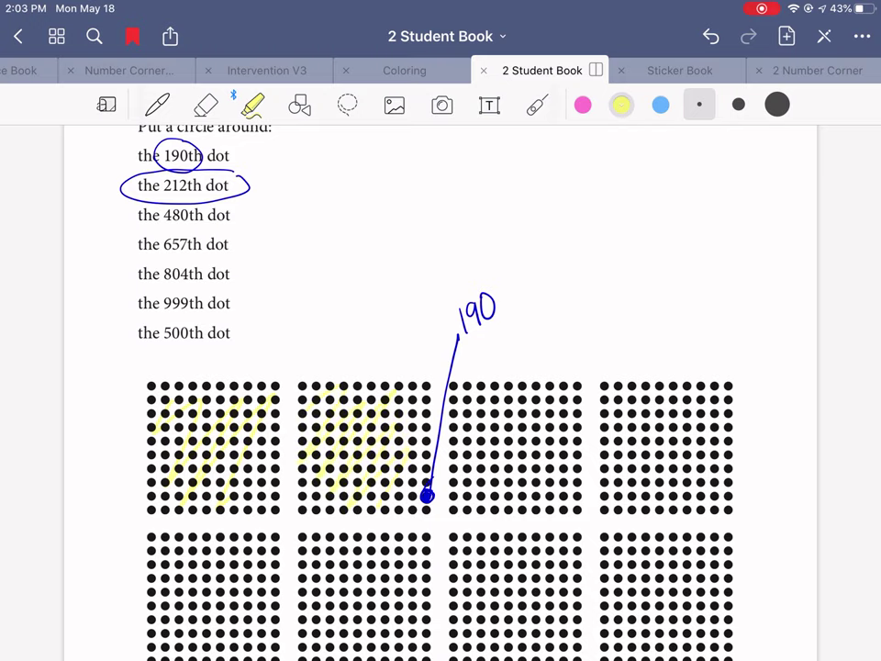
{"action": "left_click_drag", "start_coordinate": [450, 386], "coordinate": [578, 385]}
{"action": "key", "text": "ctrl+z"}
{"action": "key", "text": "ctrl+z"}
{"action": "key", "text": "ctrl+z"}
{"action": "key", "text": "ctrl+z"}
{"action": "key", "text": "ctrl+z"}
Step: Circle the 212th dot, label it 212, and dash the remaining list items
{"action": "left_click", "coordinate": [157, 104]}
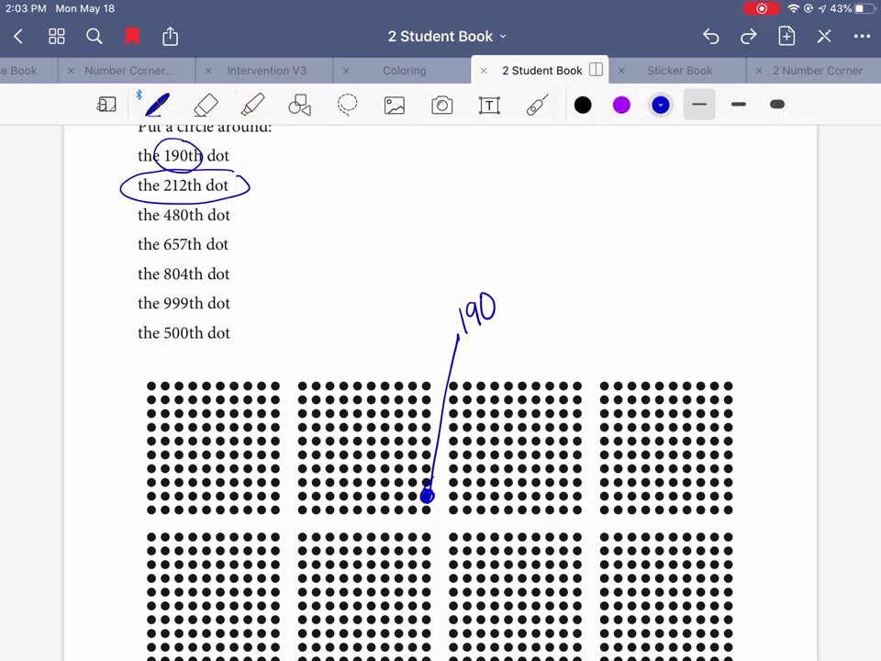
{"action": "mouse_move", "coordinate": [470, 396]}
{"action": "left_mouse_down"}
{"action": "mouse_move", "coordinate": [464, 402]}
{"action": "mouse_move", "coordinate": [516, 351]}
{"action": "mouse_move", "coordinate": [535, 357]}
{"action": "mouse_move", "coordinate": [565, 340]}
{"action": "left_mouse_up"}
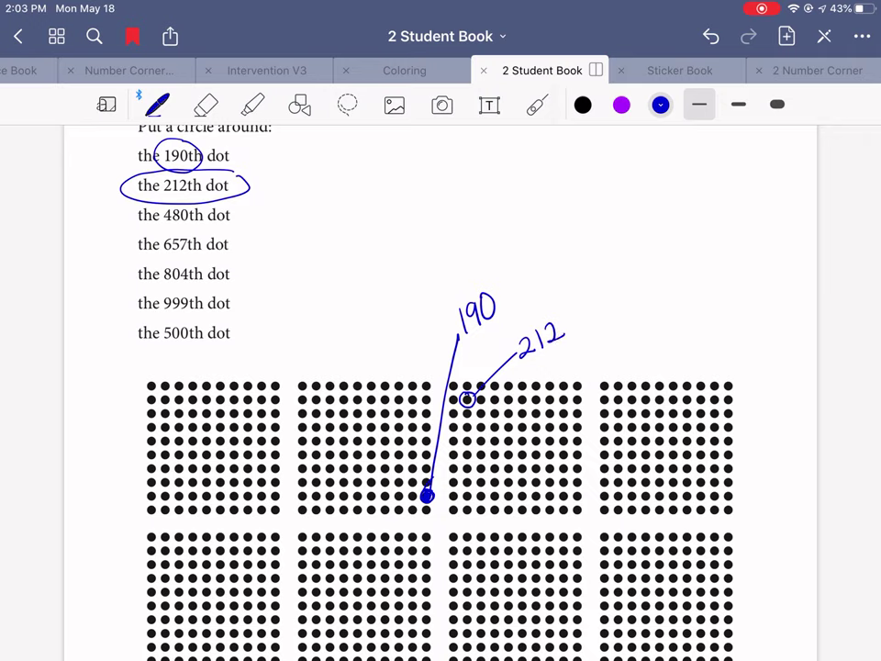
{"action": "mouse_move", "coordinate": [236, 215]}
{"action": "left_mouse_down"}
{"action": "mouse_move", "coordinate": [250, 212]}
{"action": "mouse_move", "coordinate": [247, 295]}
{"action": "left_mouse_up"}
{"action": "left_click_drag", "start_coordinate": [232, 336], "coordinate": [243, 326]}
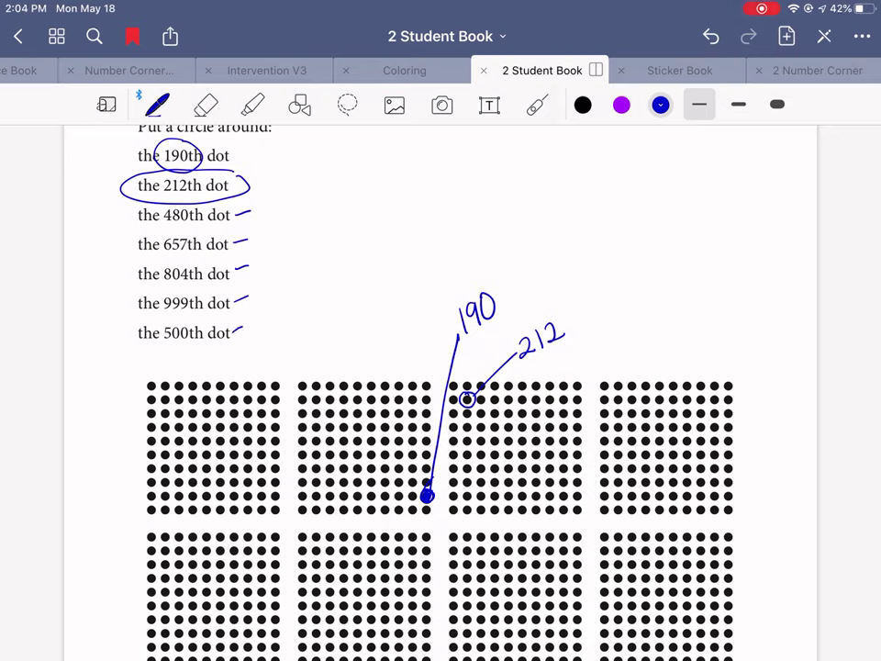
Step: Mark a dash under each of the four top-row dot grids
{"action": "scroll", "coordinate": [441, 386], "scroll_direction": "down", "scroll_amount": 2}
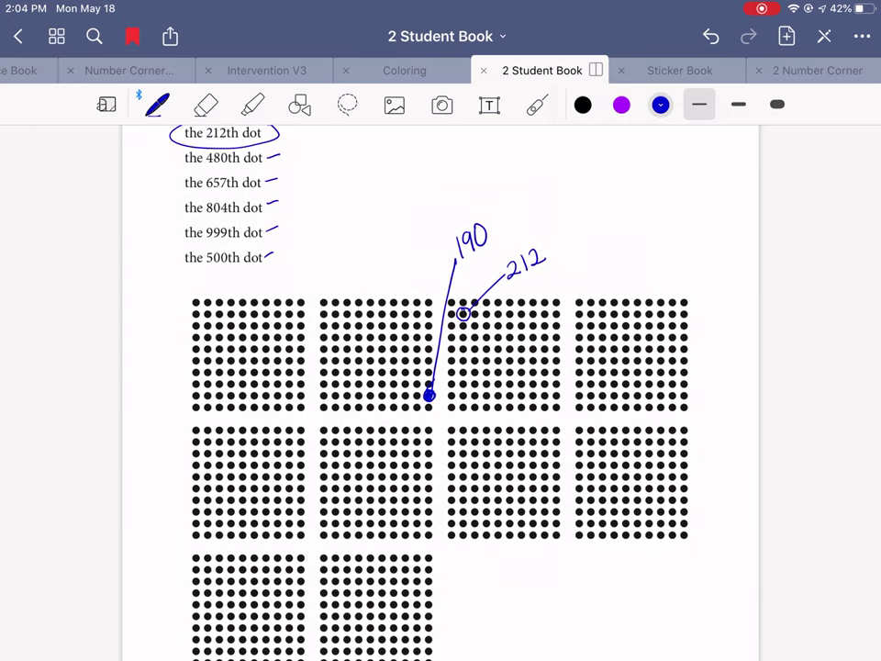
{"action": "left_click_drag", "start_coordinate": [228, 414], "coordinate": [246, 413]}
{"action": "left_click_drag", "start_coordinate": [367, 415], "coordinate": [385, 414]}
{"action": "left_click_drag", "start_coordinate": [497, 415], "coordinate": [516, 414]}
{"action": "left_click_drag", "start_coordinate": [628, 417], "coordinate": [638, 417]}
Step: Circle and label the 480th, 657th and 804th dots, ruling a line between grid rows
{"action": "mouse_move", "coordinate": [301, 506]}
{"action": "left_mouse_down"}
{"action": "mouse_move", "coordinate": [156, 528]}
{"action": "mouse_move", "coordinate": [172, 504]}
{"action": "left_mouse_up"}
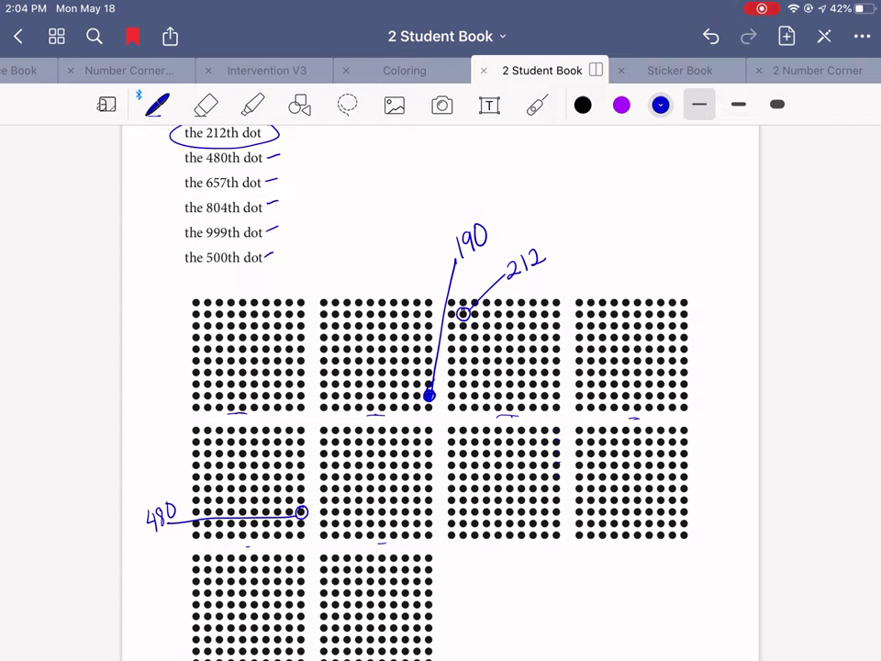
{"action": "mouse_move", "coordinate": [526, 485]}
{"action": "left_mouse_down"}
{"action": "mouse_move", "coordinate": [516, 493]}
{"action": "mouse_move", "coordinate": [526, 485]}
{"action": "mouse_move", "coordinate": [542, 562]}
{"action": "mouse_move", "coordinate": [532, 587]}
{"action": "mouse_move", "coordinate": [570, 597]}
{"action": "left_mouse_up"}
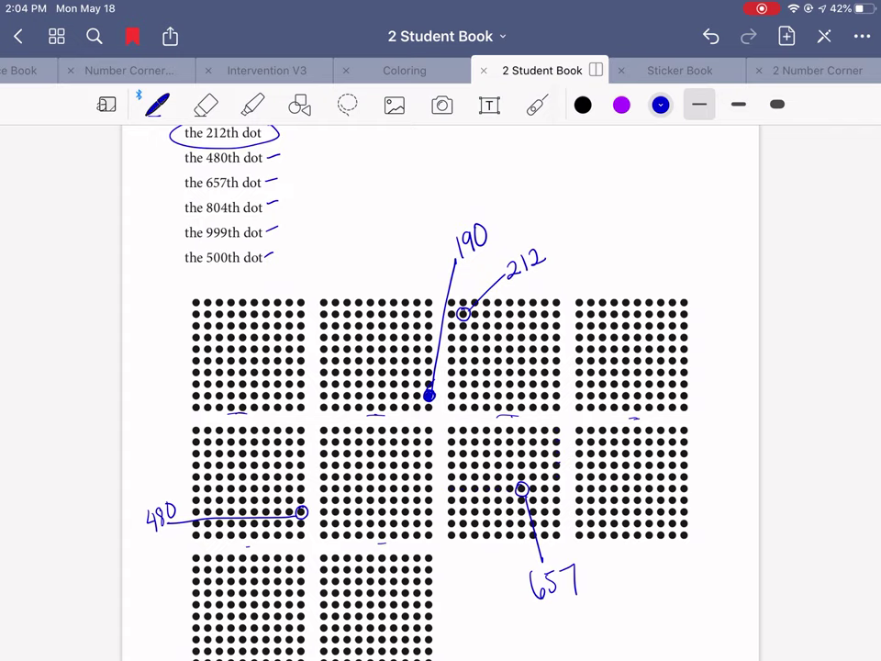
{"action": "left_click_drag", "start_coordinate": [209, 424], "coordinate": [616, 419]}
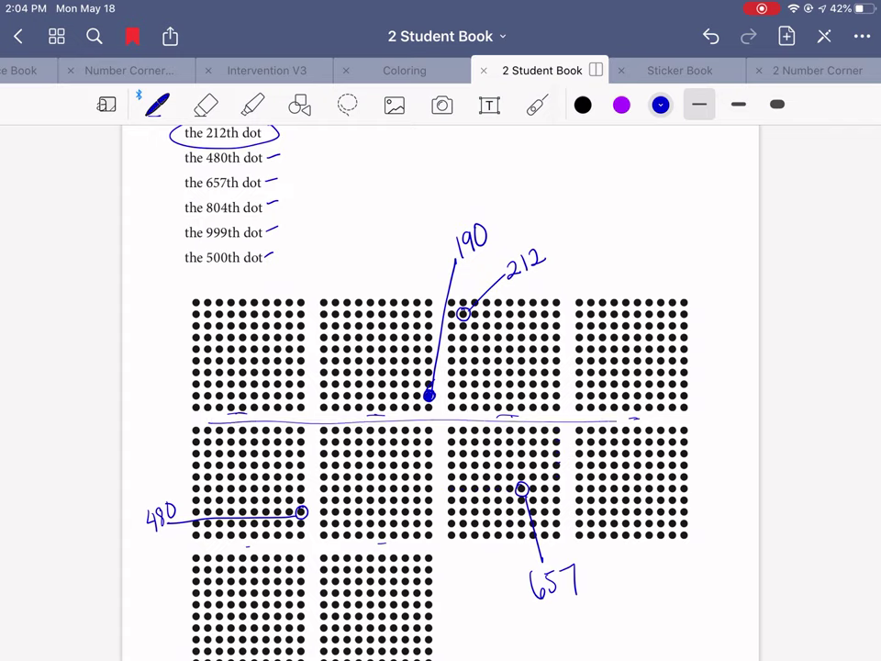
{"action": "mouse_move", "coordinate": [237, 553]}
{"action": "left_mouse_down"}
{"action": "mouse_move", "coordinate": [135, 569]}
{"action": "mouse_move", "coordinate": [138, 598]}
{"action": "mouse_move", "coordinate": [145, 573]}
{"action": "left_mouse_up"}
{"action": "left_click_drag", "start_coordinate": [152, 575], "coordinate": [175, 580]}
{"action": "left_click_drag", "start_coordinate": [171, 568], "coordinate": [168, 592]}
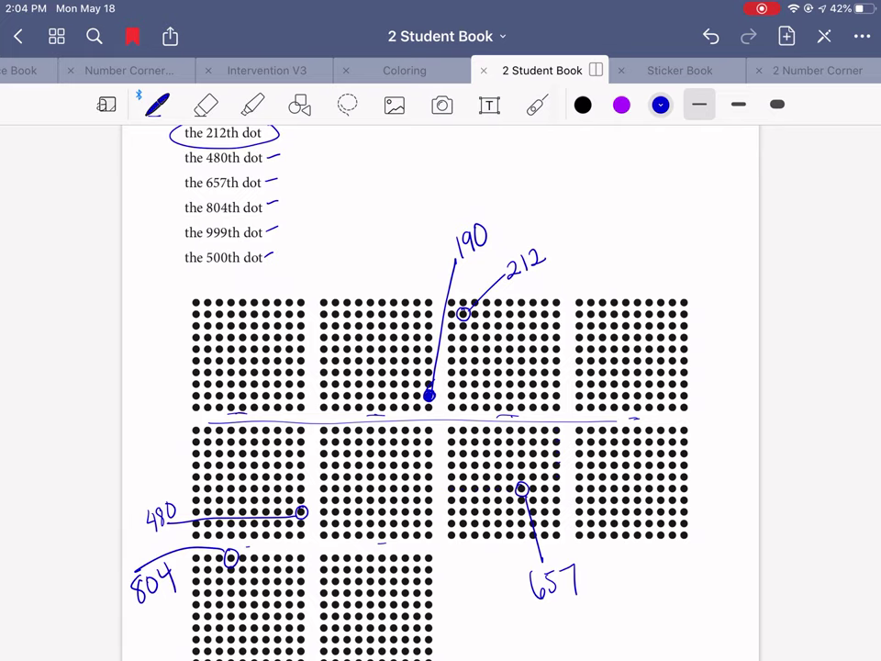
Step: Point an arrow labelled 1000 at the last dot, and circle and label the 999th dot
{"action": "scroll", "coordinate": [440, 386], "scroll_direction": "down", "scroll_amount": 3}
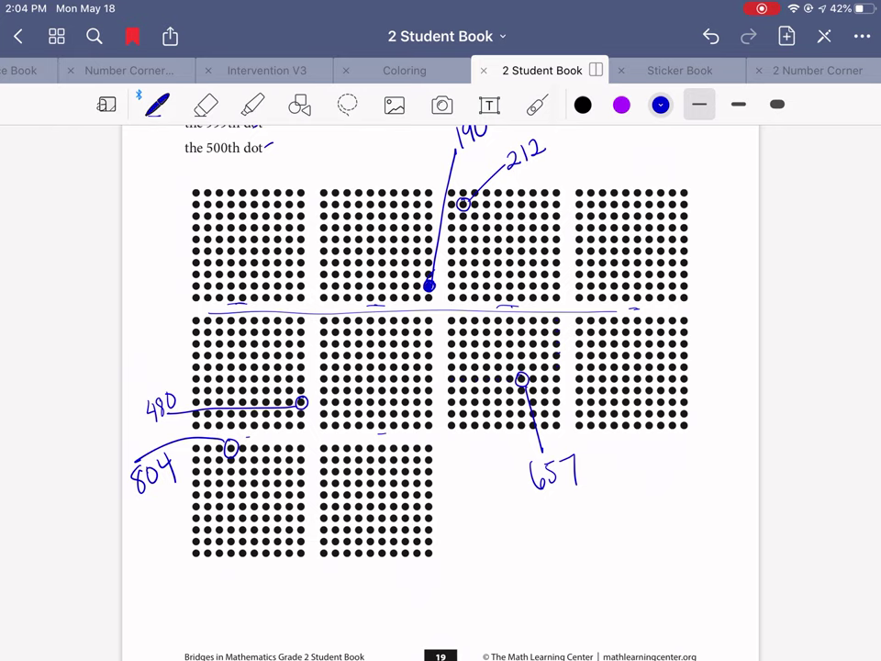
{"action": "scroll", "coordinate": [441, 367], "scroll_direction": "up", "scroll_amount": 2}
{"action": "mouse_move", "coordinate": [431, 627]}
{"action": "left_mouse_down"}
{"action": "mouse_move", "coordinate": [432, 603]}
{"action": "mouse_move", "coordinate": [433, 649]}
{"action": "mouse_move", "coordinate": [439, 633]}
{"action": "left_mouse_up"}
{"action": "left_click_drag", "start_coordinate": [447, 629], "coordinate": [454, 626]}
{"action": "left_click_drag", "start_coordinate": [419, 588], "coordinate": [406, 609]}
{"action": "mouse_move", "coordinate": [360, 631]}
{"action": "left_mouse_down"}
{"action": "mouse_move", "coordinate": [364, 624]}
{"action": "mouse_move", "coordinate": [365, 643]}
{"action": "mouse_move", "coordinate": [386, 639]}
{"action": "left_mouse_up"}
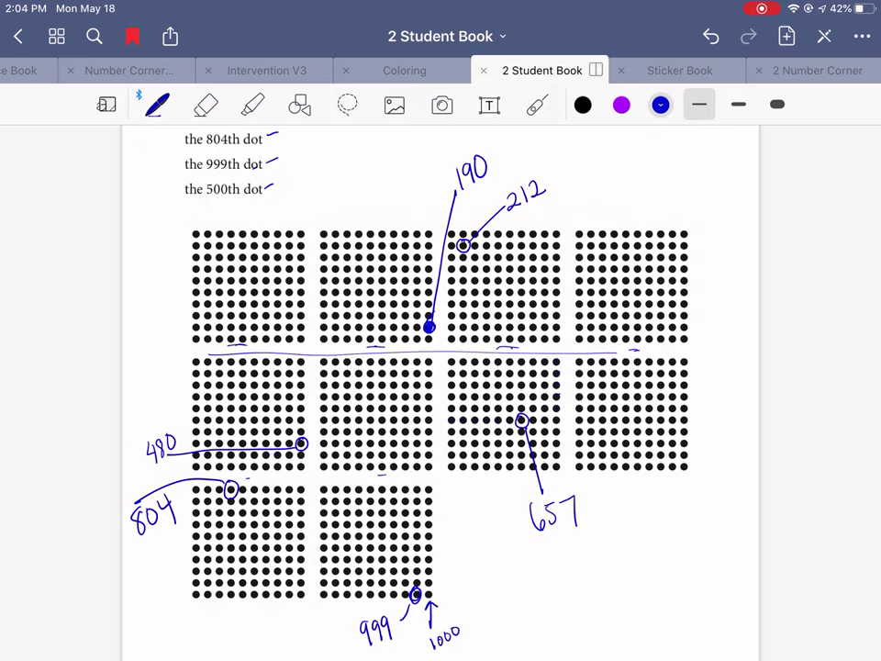
Step: Underline the 500th item, circle the 500th dot and label it 500, adding dashes along the dividing line
{"action": "left_click_drag", "start_coordinate": [195, 202], "coordinate": [249, 199]}
{"action": "mouse_move", "coordinate": [308, 460]}
{"action": "left_mouse_down"}
{"action": "mouse_move", "coordinate": [296, 467]}
{"action": "mouse_move", "coordinate": [311, 473]}
{"action": "mouse_move", "coordinate": [308, 461]}
{"action": "left_mouse_up"}
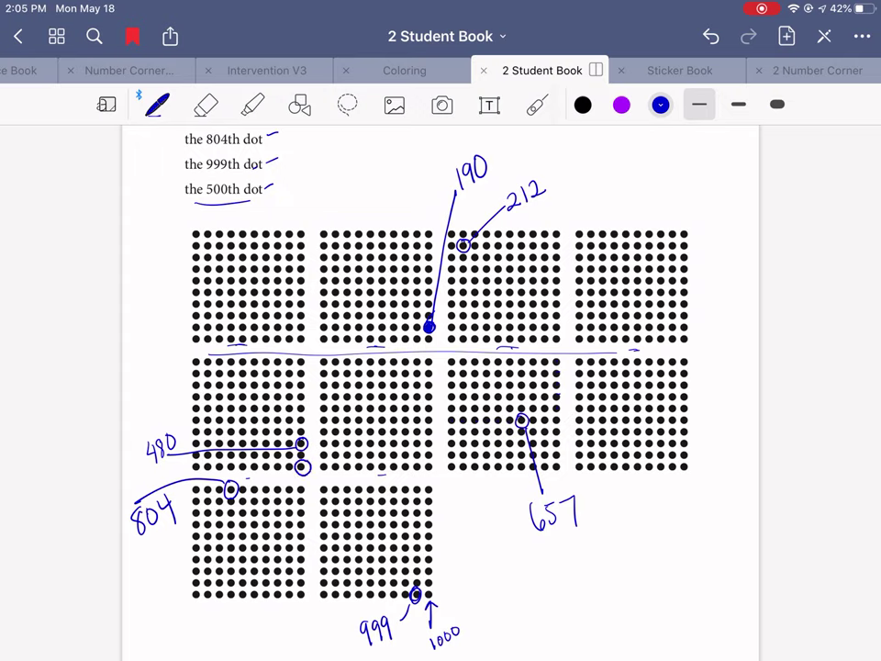
{"action": "left_click_drag", "start_coordinate": [224, 350], "coordinate": [268, 347]}
{"action": "left_click_drag", "start_coordinate": [367, 352], "coordinate": [402, 348]}
{"action": "left_click_drag", "start_coordinate": [505, 355], "coordinate": [544, 351]}
{"action": "left_click_drag", "start_coordinate": [635, 357], "coordinate": [657, 355]}
{"action": "left_click_drag", "start_coordinate": [231, 473], "coordinate": [267, 472]}
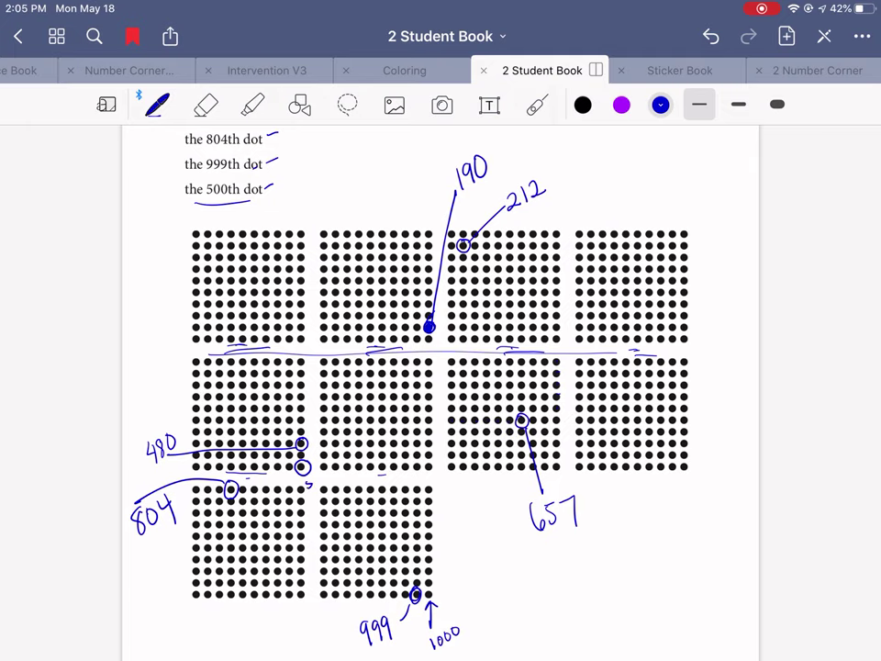
{"action": "left_click_drag", "start_coordinate": [306, 471], "coordinate": [322, 474]}
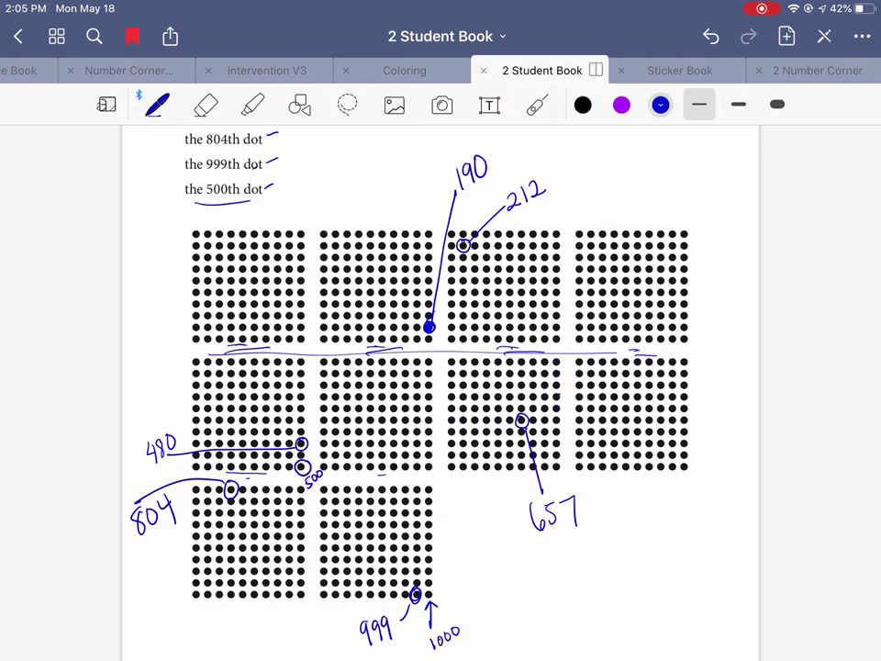